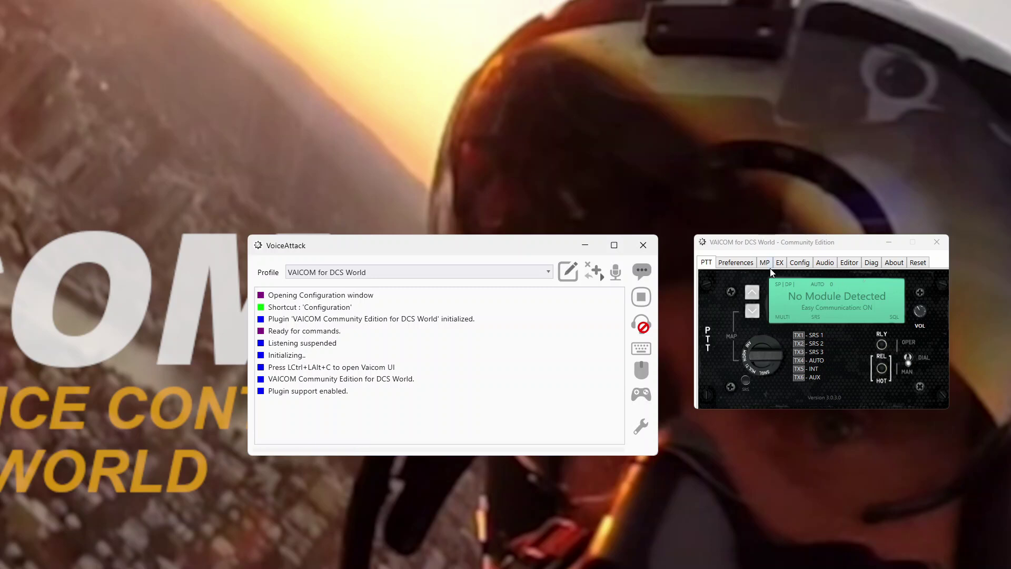
# Shift the VAICOM configuration window slightly left, toward the main VoiceAttack window.
pyautogui.moveTo(800, 240); pyautogui.dragTo(788, 241)
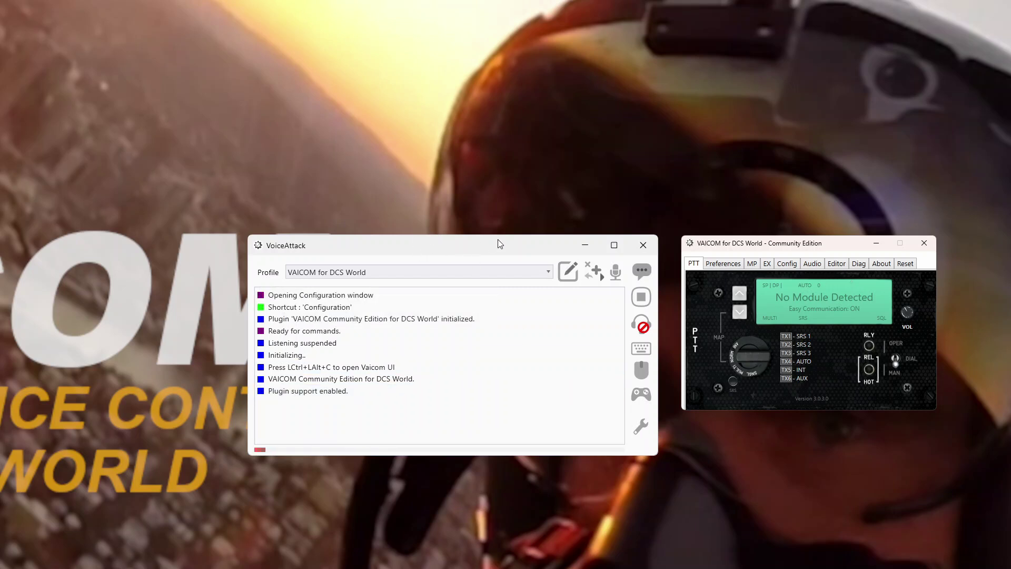
pyautogui.click(615, 273)
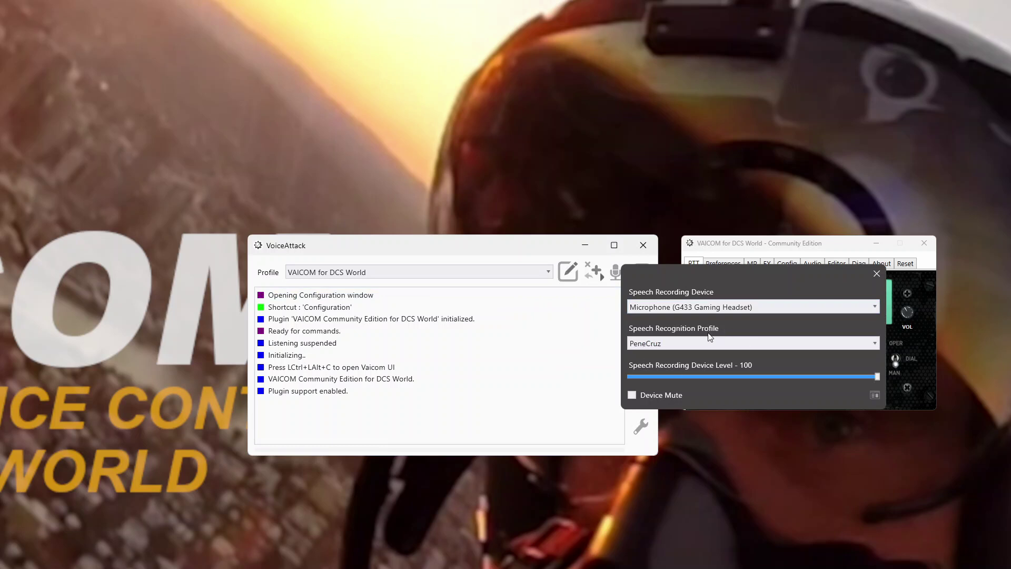
pyautogui.moveTo(669, 305)
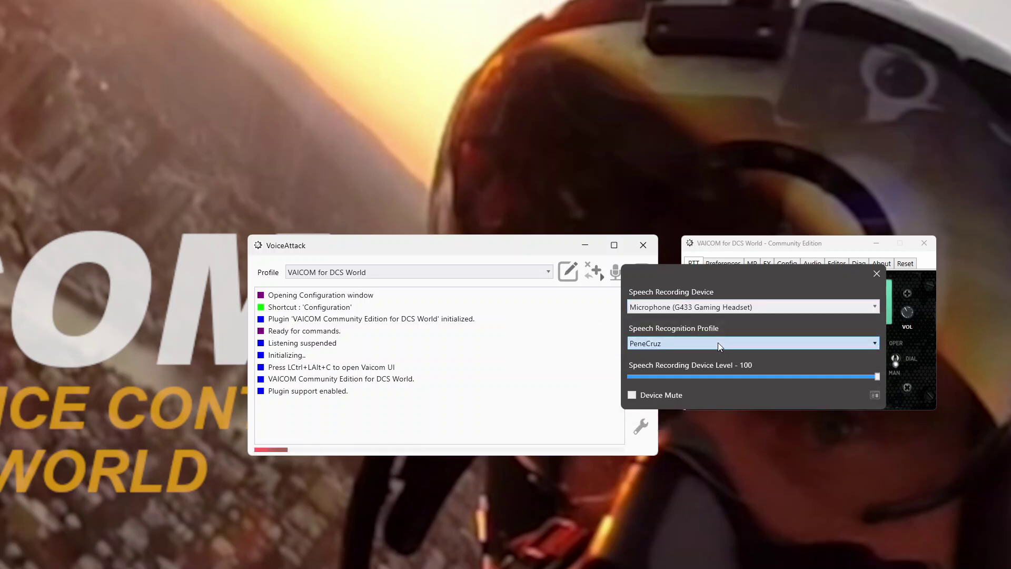
pyautogui.moveTo(719, 343)
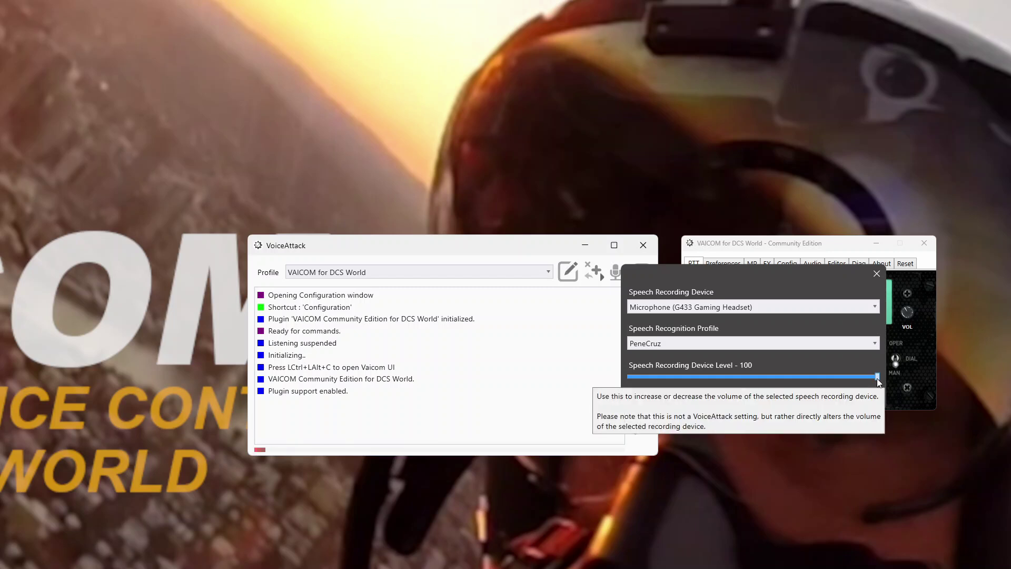
pyautogui.moveTo(877, 378); pyautogui.dragTo(747, 371)
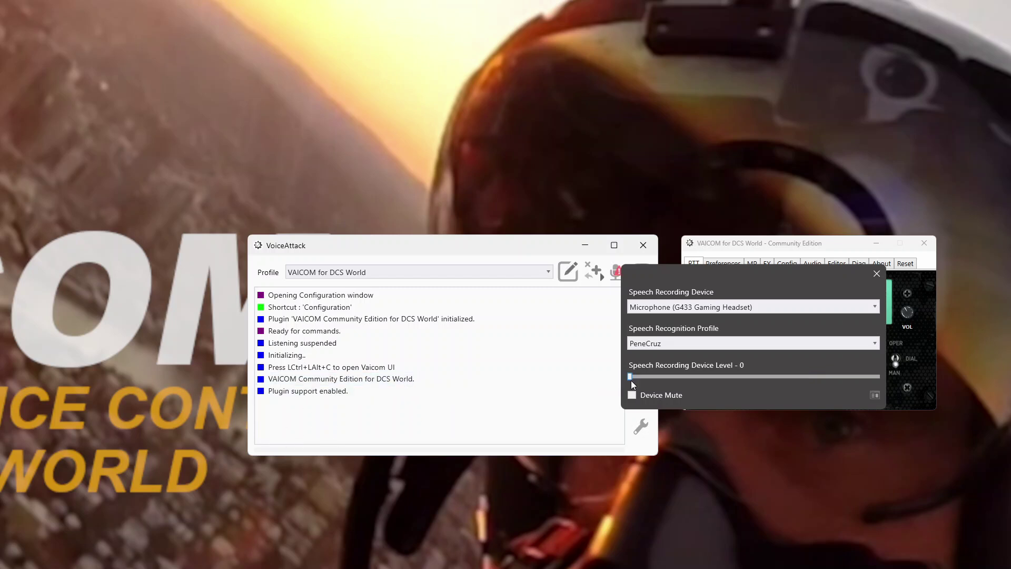
pyautogui.moveTo(746, 376); pyautogui.dragTo(798, 376)
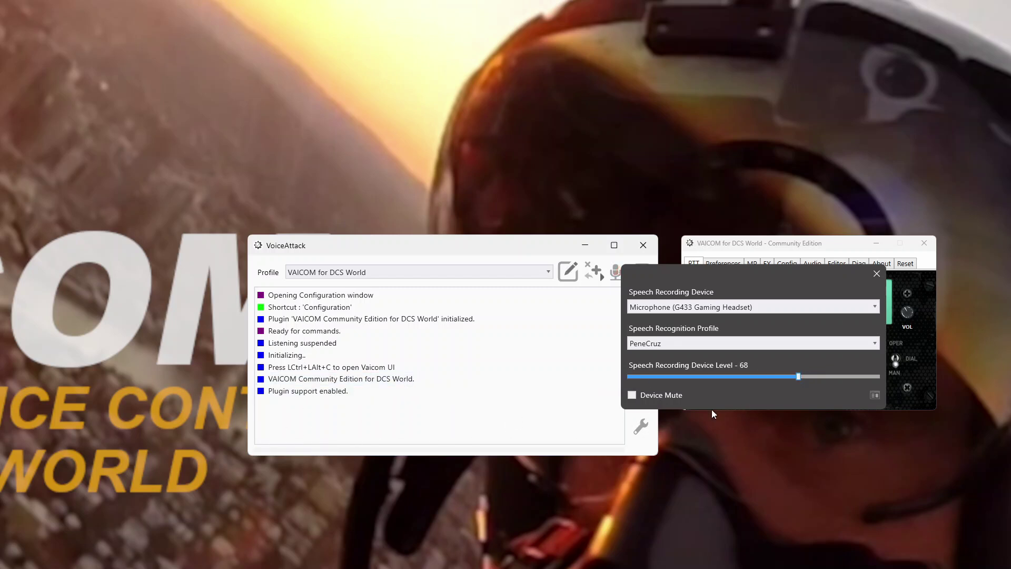
pyautogui.moveTo(799, 375); pyautogui.dragTo(898, 379)
pyautogui.click(878, 273)
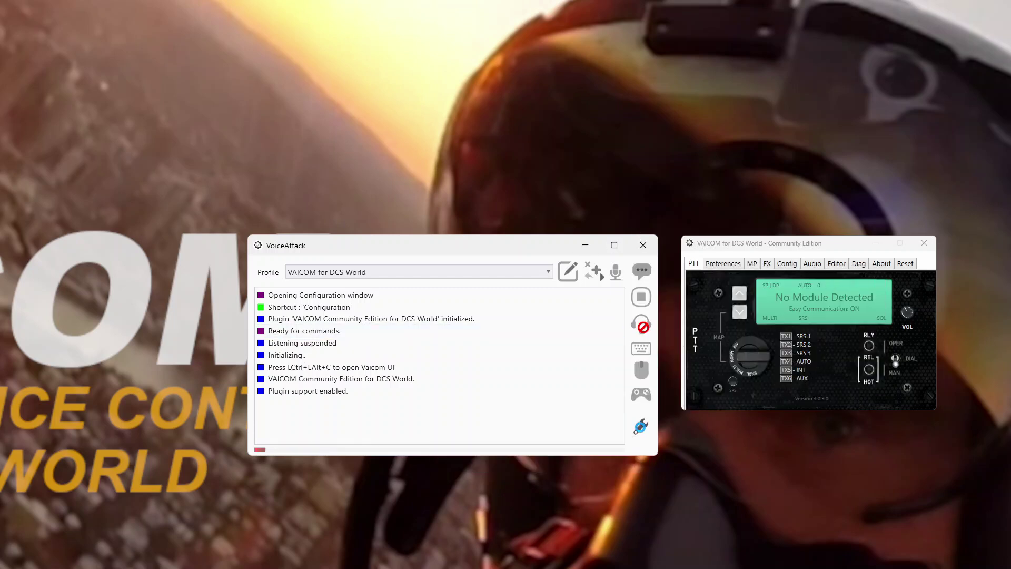
# Open VoiceAttack Options on the Recognition tab to show the speech recognition settings.
pyautogui.click(641, 427)
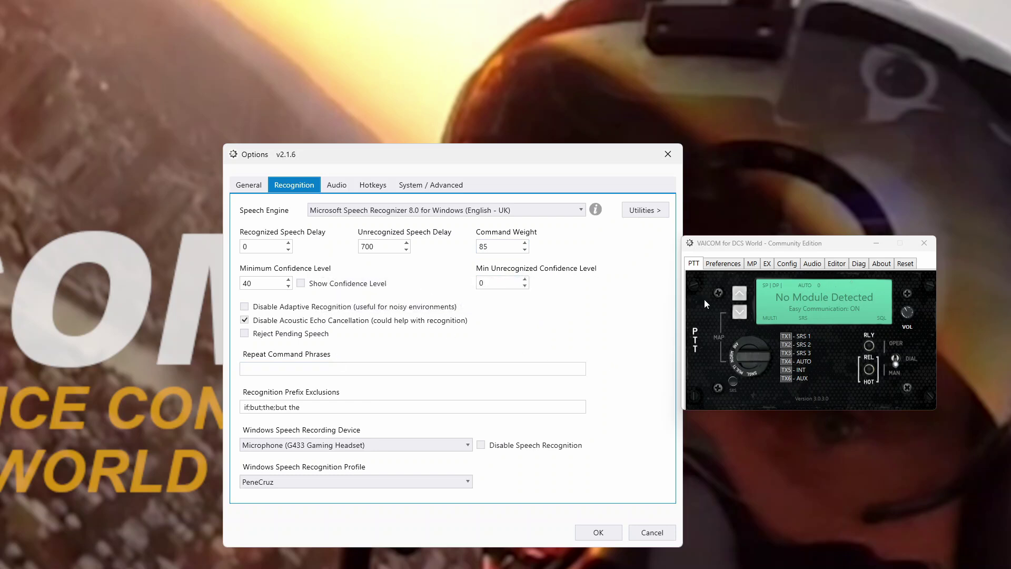
# Switch the VAICOM window to its Editor tab for keyword editing.
pyautogui.click(842, 265)
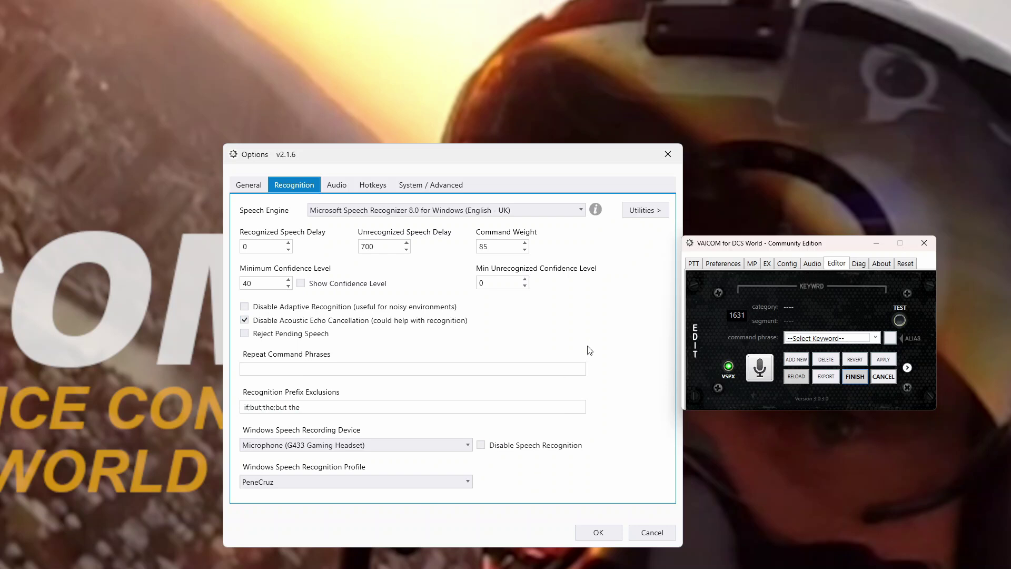
# Start Speech Engine Training, cancel the voice training wizard, and reopen the Utilities list.
pyautogui.click(642, 211)
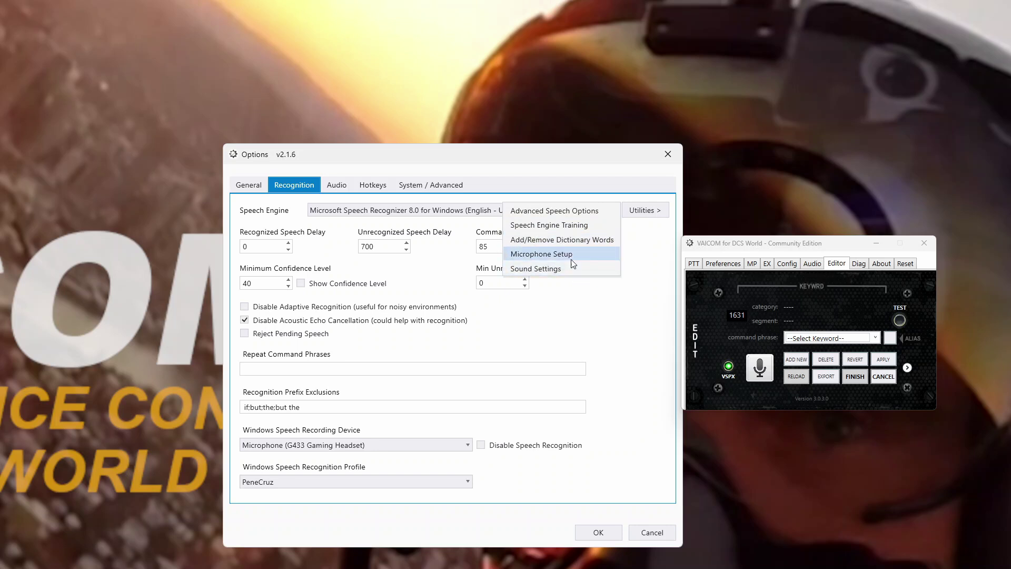
pyautogui.click(575, 227)
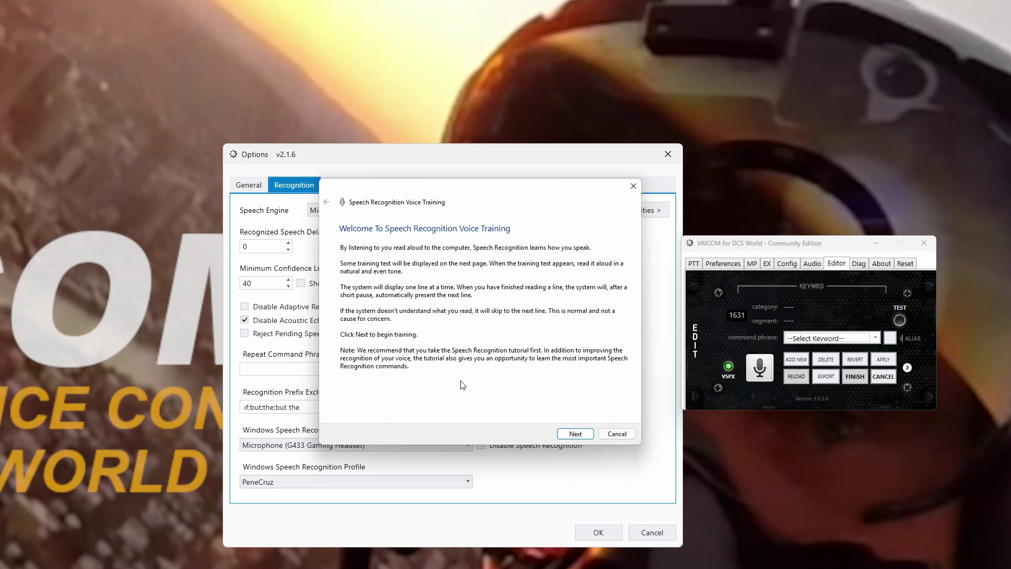
pyautogui.click(620, 435)
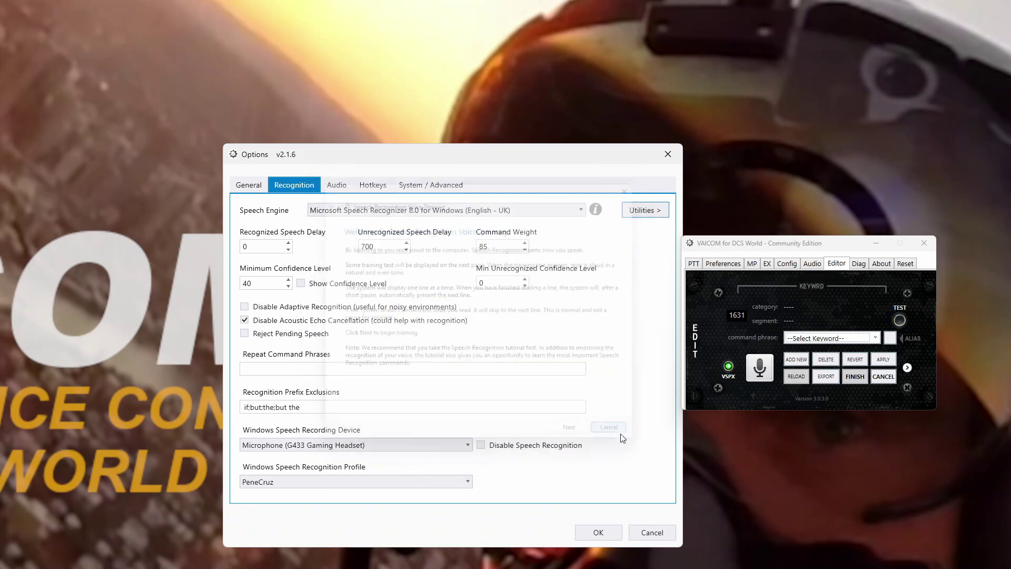
pyautogui.click(653, 213)
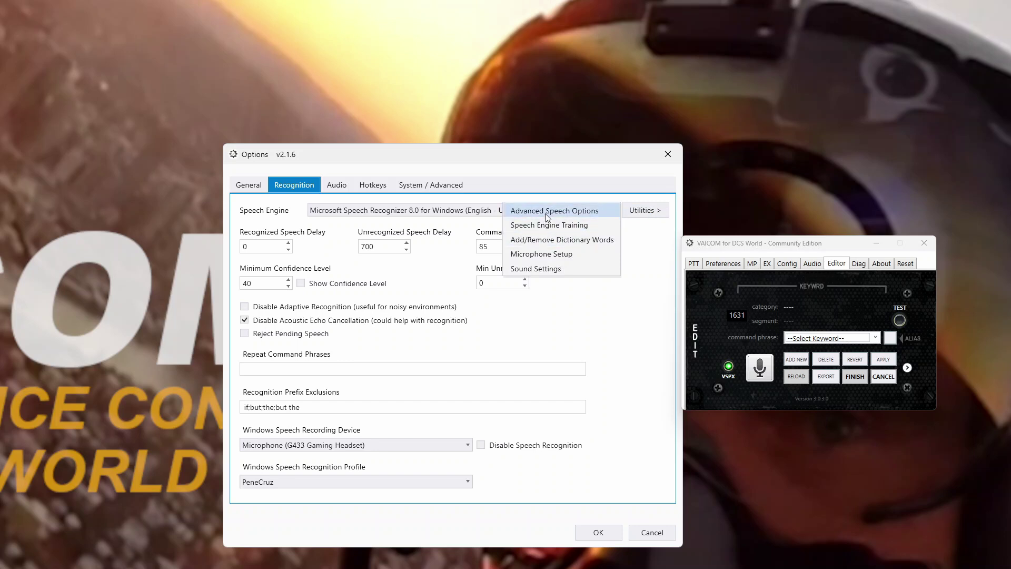
# Open and cancel the Speech Dictionary unchanged, then confirm Options with OK.
pyautogui.click(559, 240)
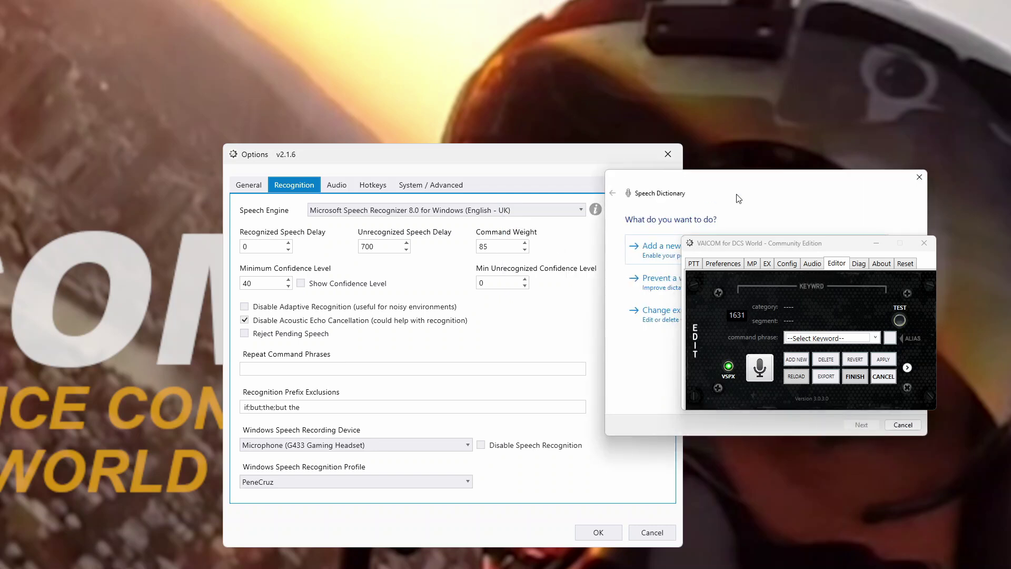
pyautogui.moveTo(749, 181); pyautogui.dragTo(448, 211)
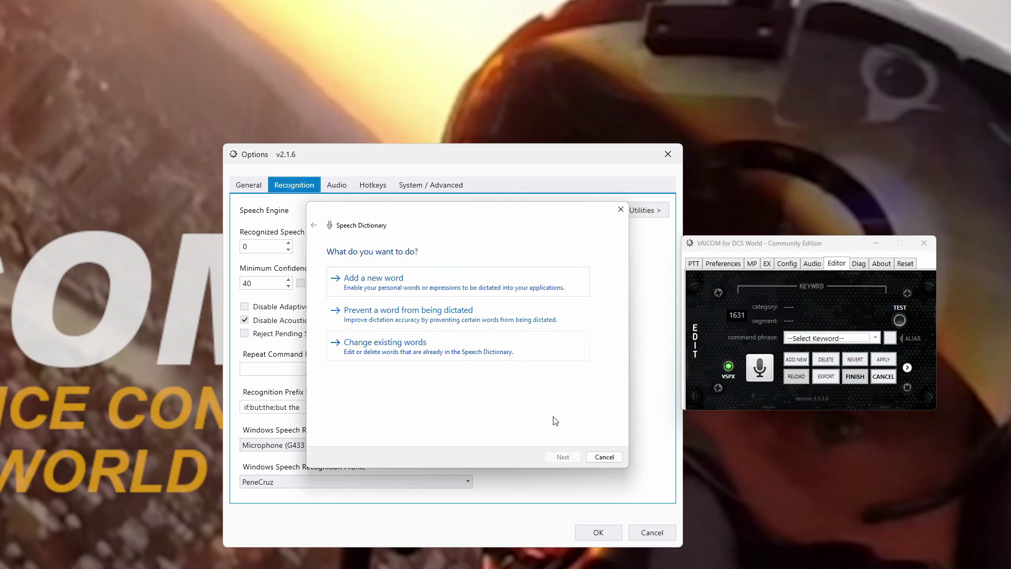
pyautogui.click(604, 457)
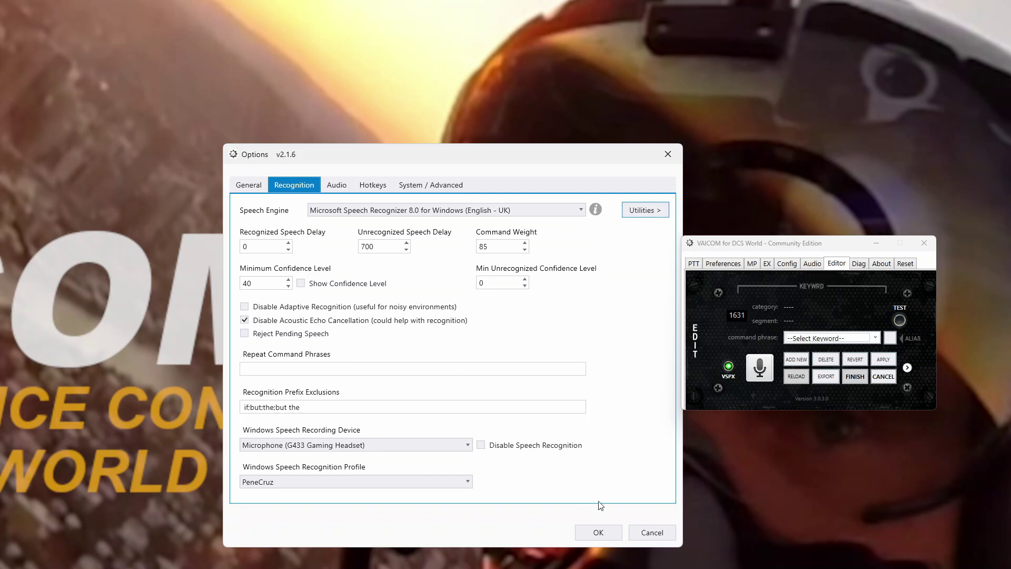
pyautogui.click(598, 532)
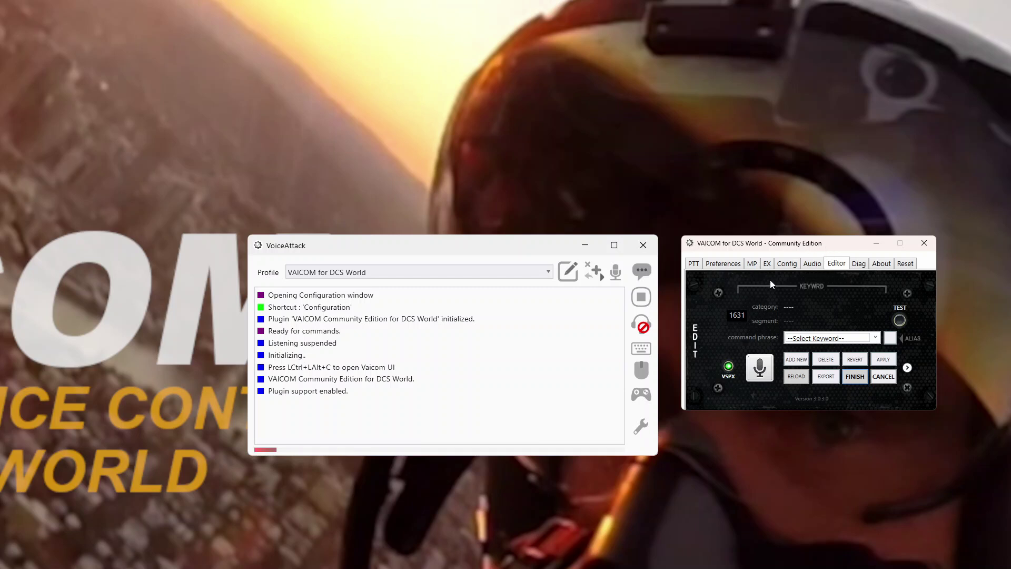
pyautogui.click(813, 264)
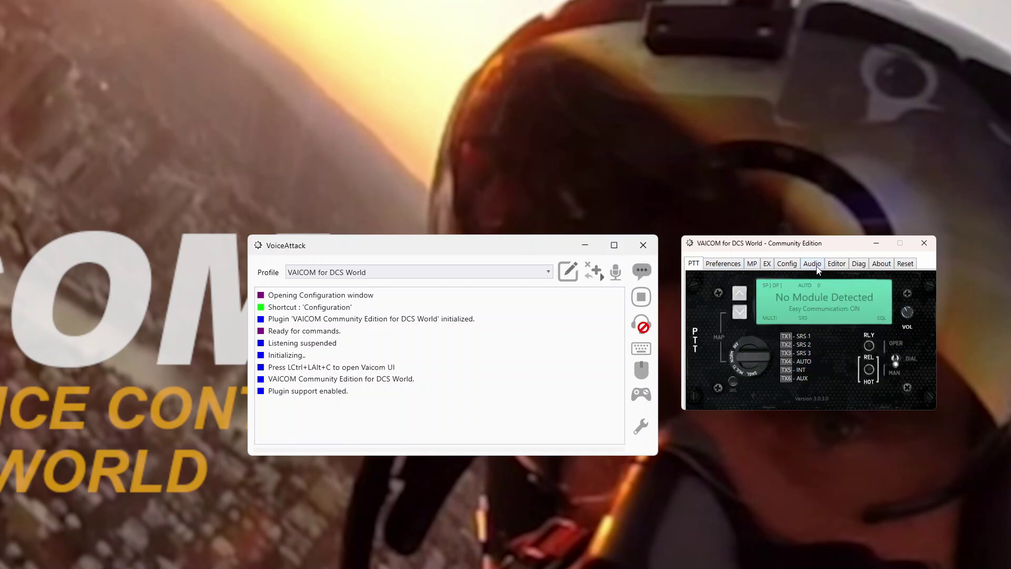
pyautogui.click(836, 263)
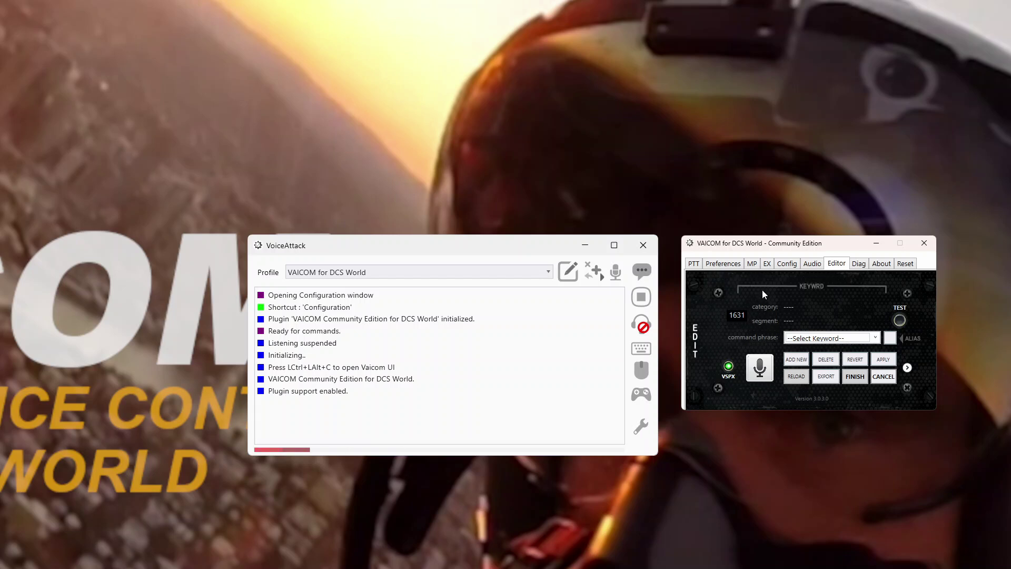
pyautogui.click(876, 337)
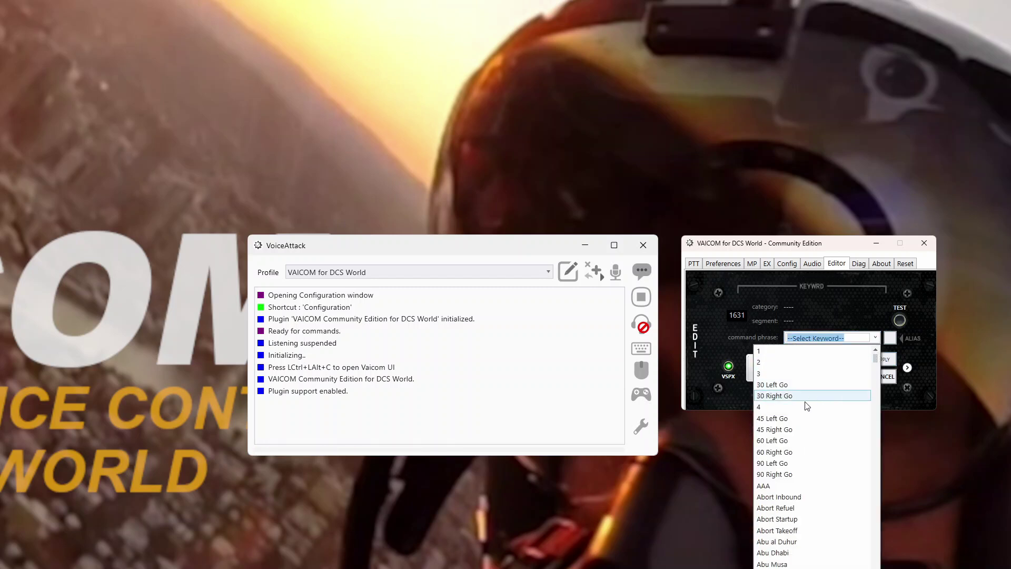
pyautogui.scroll(-3, 805, 411)
pyautogui.scroll(-15, 805, 420)
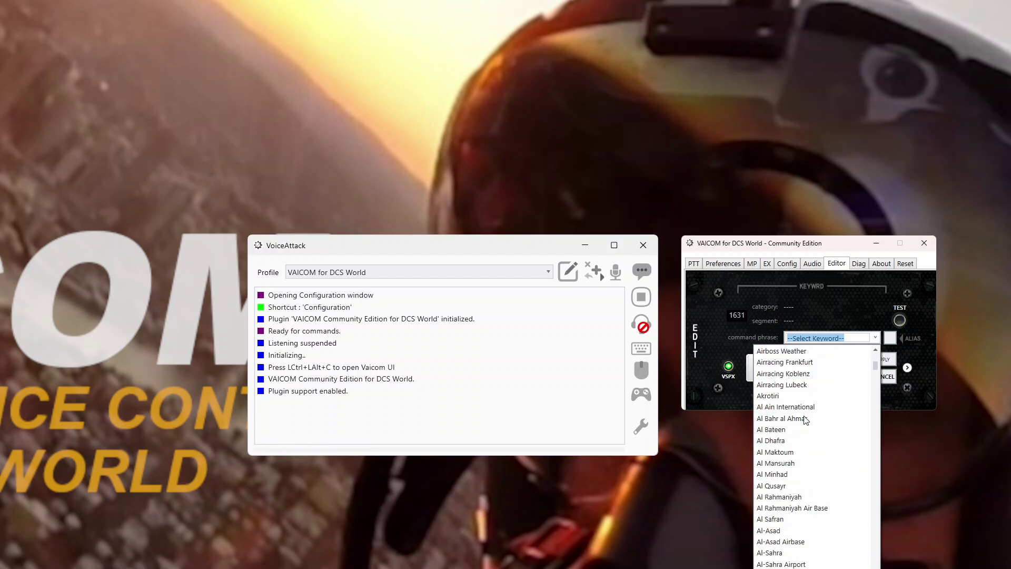
pyautogui.scroll(20, 805, 420)
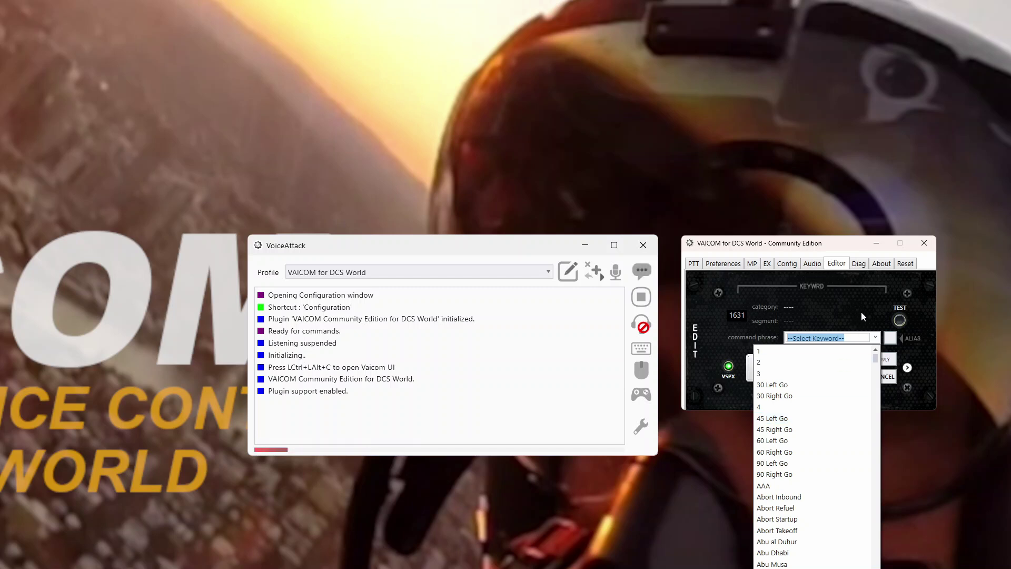
pyautogui.click(860, 312)
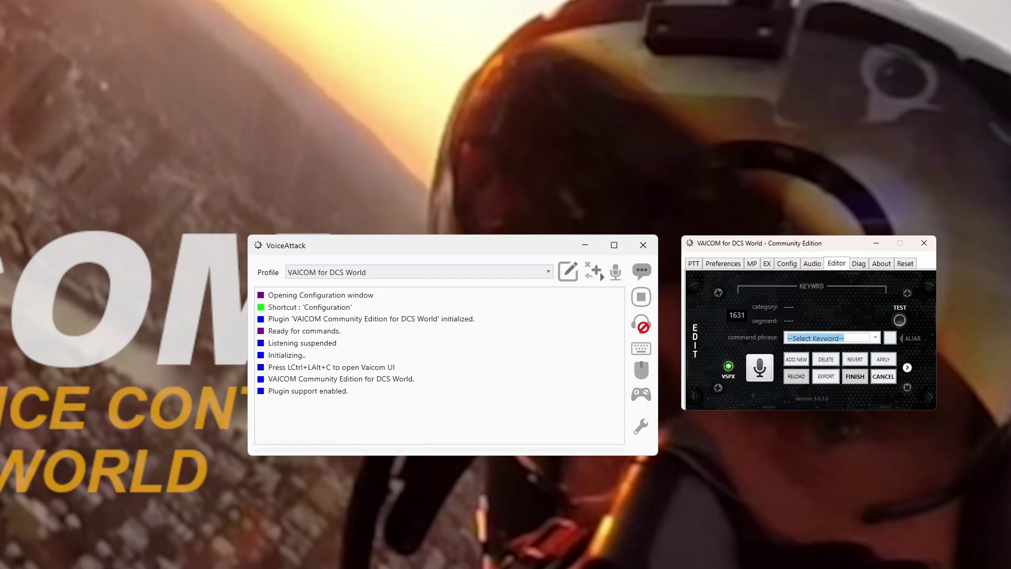
pyautogui.hotkey('alt', 'Tab')
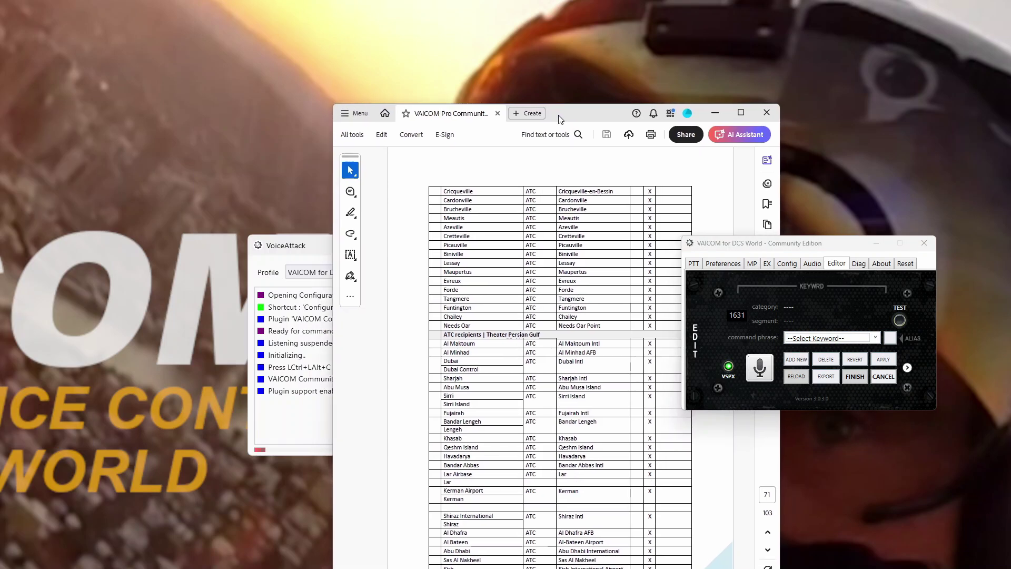
pyautogui.moveTo(561, 118); pyautogui.dragTo(371, 40)
pyautogui.scroll(15, 353, 307)
pyautogui.scroll(20, 353, 307)
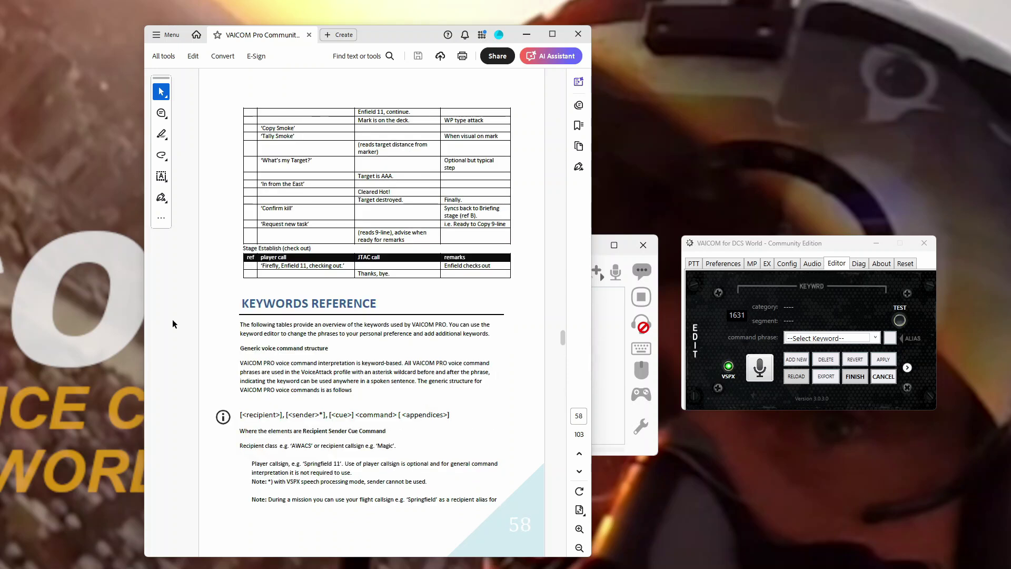
pyautogui.scroll(-12, 354, 320)
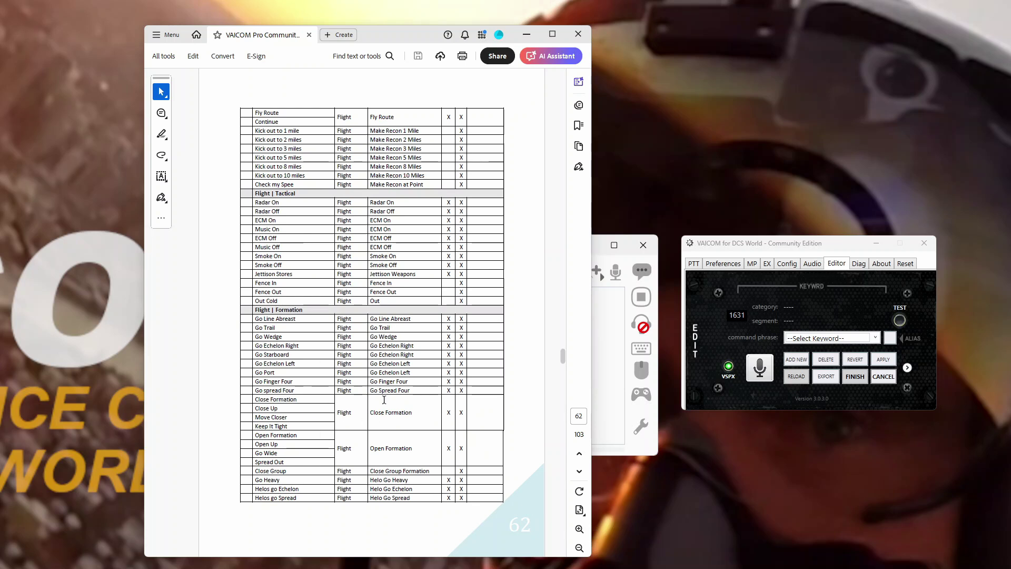
pyautogui.scroll(-6, 384, 400)
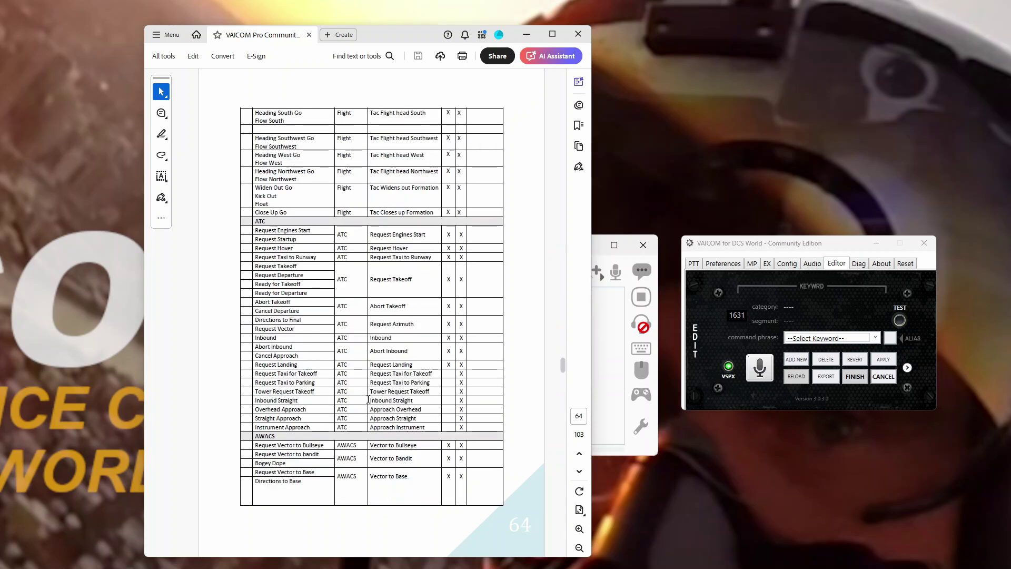
pyautogui.scroll(-6, 368, 400)
pyautogui.scroll(15, 361, 412)
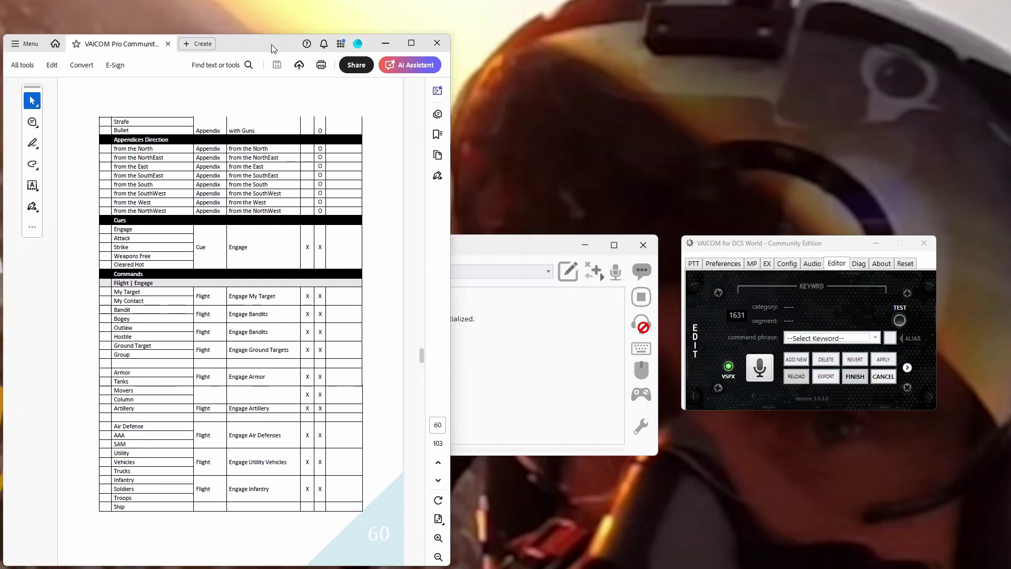
pyautogui.click(526, 33)
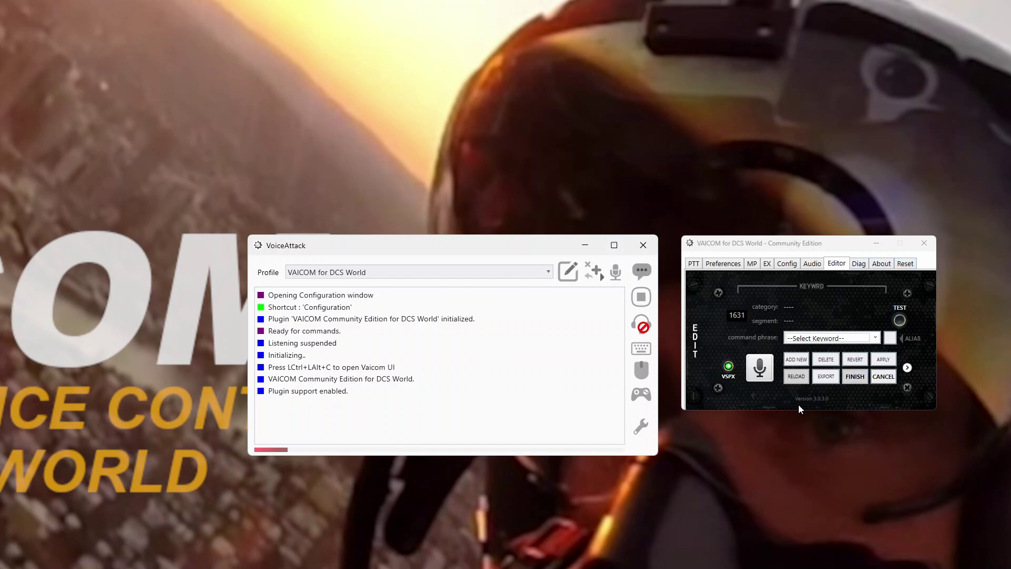
# Turn on VAICOM Keywords Training Mode with the Editor tab's microphone button.
pyautogui.click(760, 369)
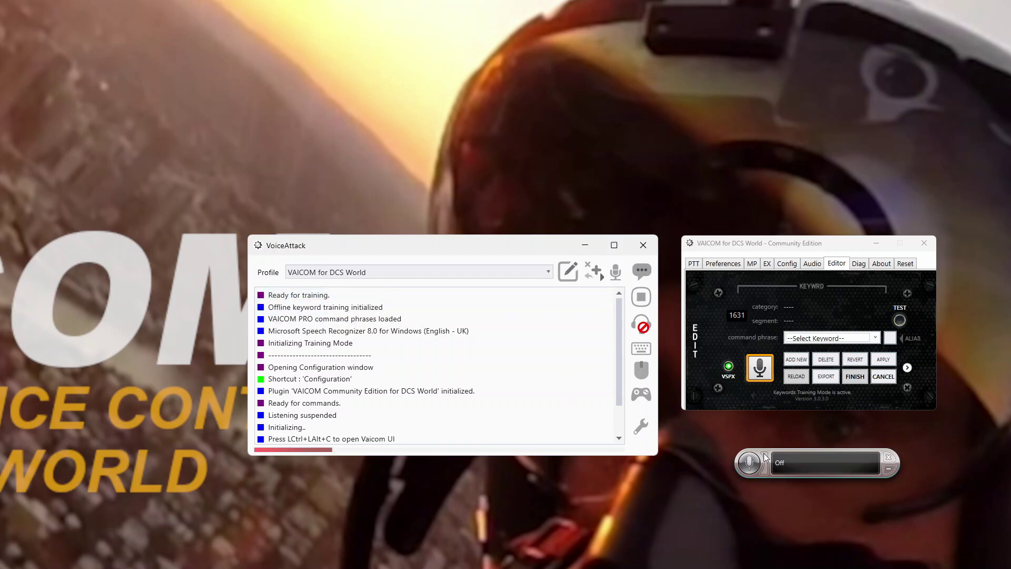
# Place the listening bar under VAICOM and say 'Radio Check', recognized at 97%, 98%, 97%.
pyautogui.moveTo(765, 454); pyautogui.dragTo(712, 430)
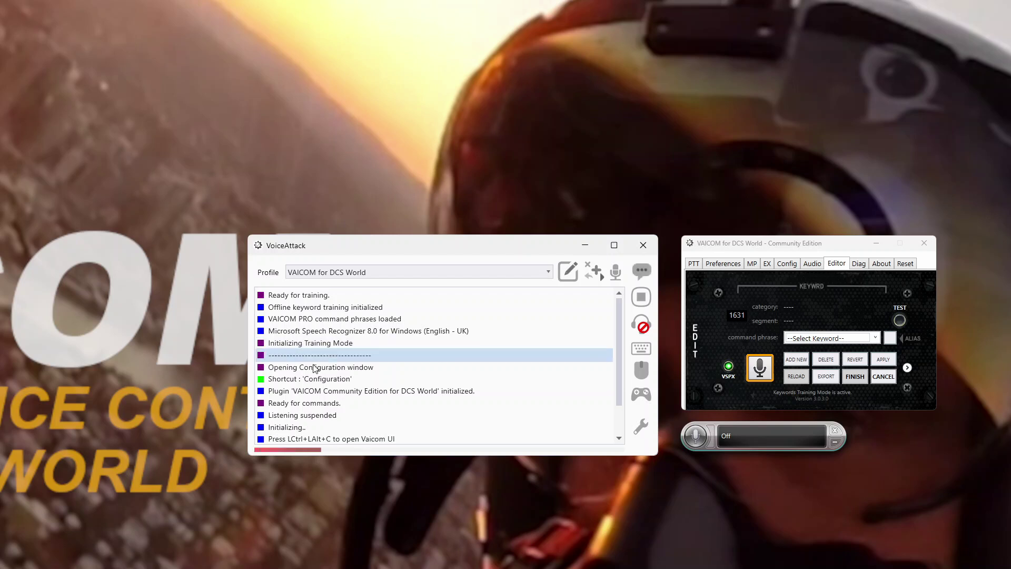
pyautogui.click(694, 436)
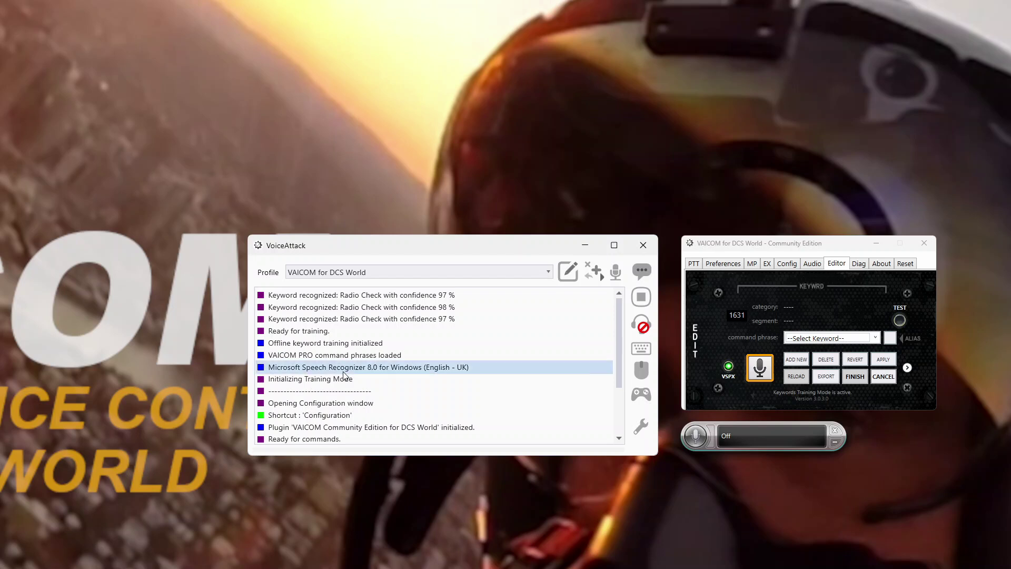
# Say 'Fence In' over two listening sessions, recognized at 91%, 59% and 82% confidence.
pyautogui.click(695, 437)
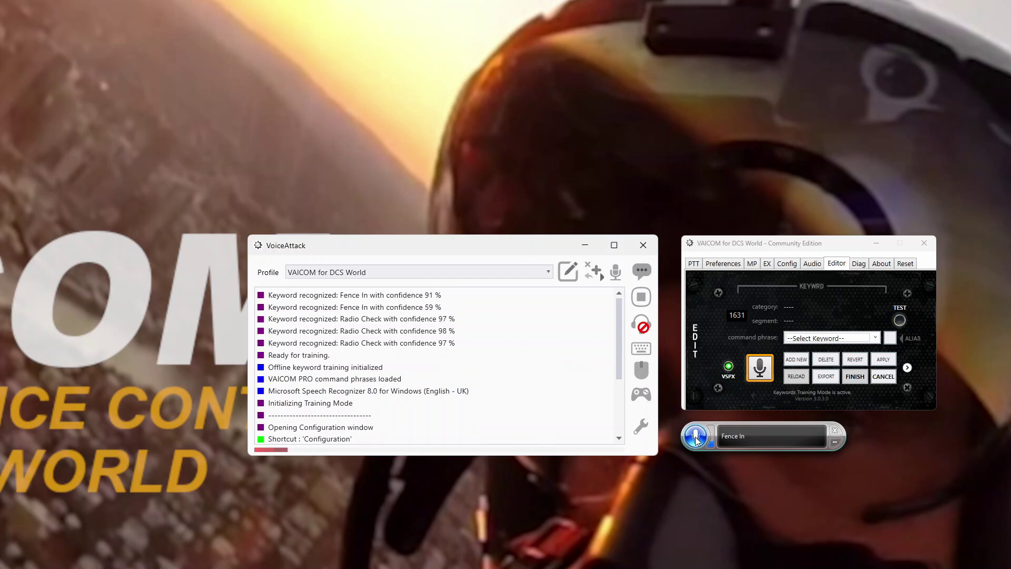
pyautogui.click(695, 437)
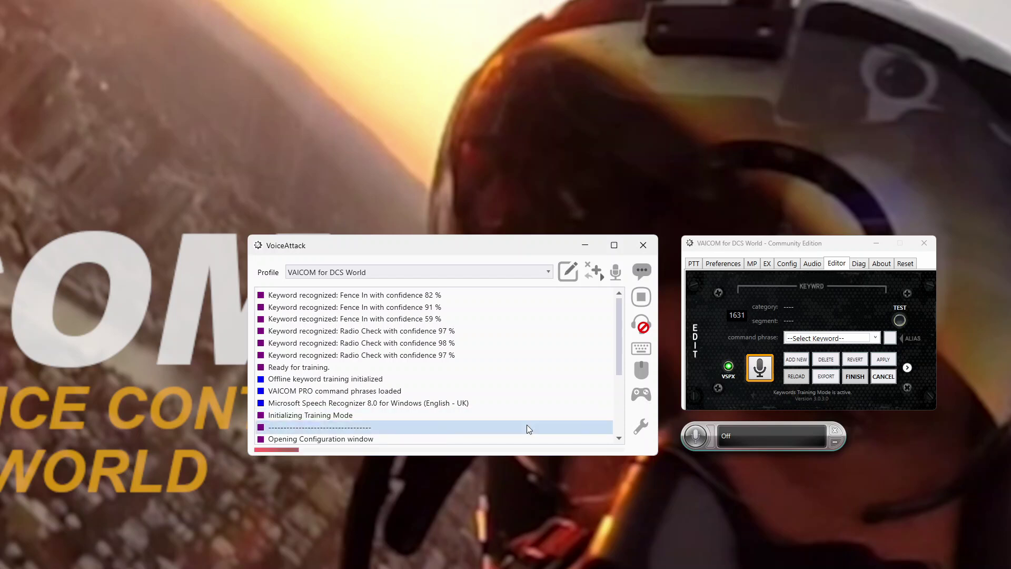
pyautogui.click(696, 438)
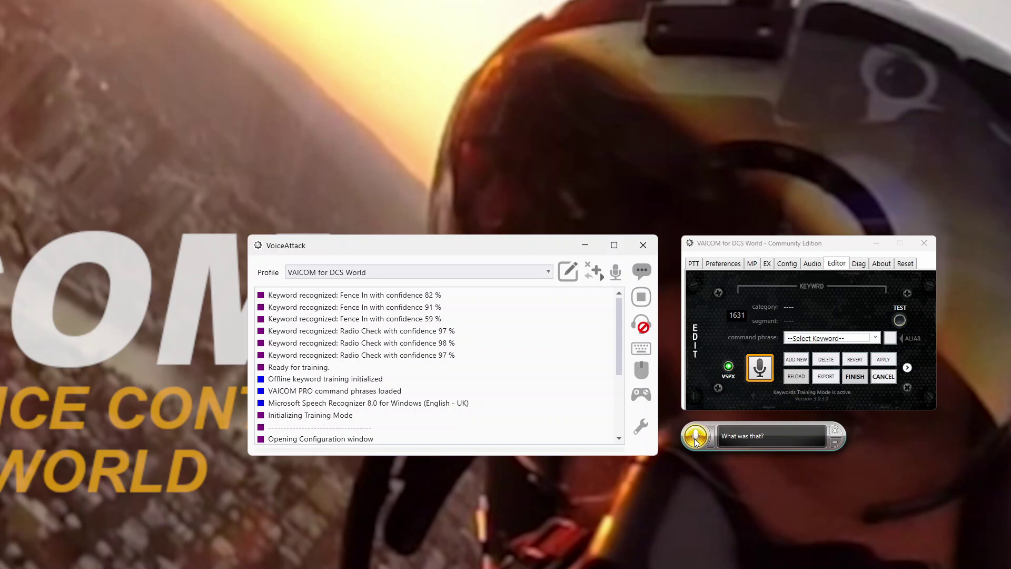
pyautogui.click(695, 437)
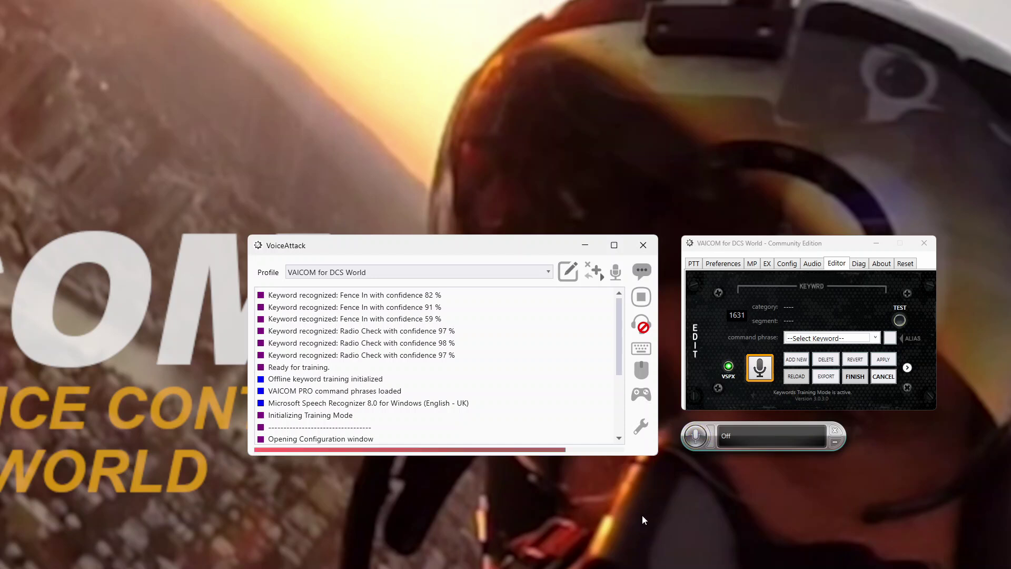